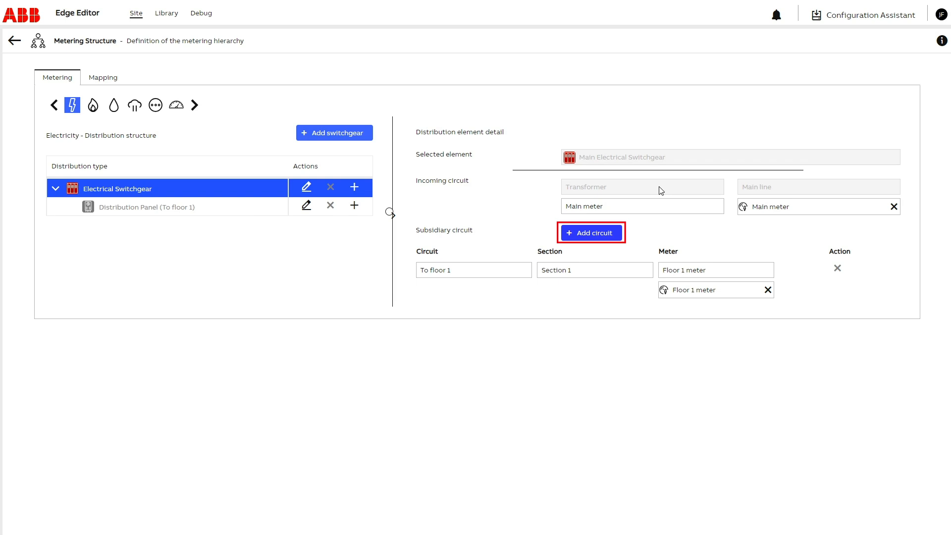
Step: Add subsidiary circuit "To floor 2" to the main switchgear, with meter "Floor 2 meter" from the Electrical meter - Single-phase template, and save
{"action": "left_click", "coordinate": [571, 233]}
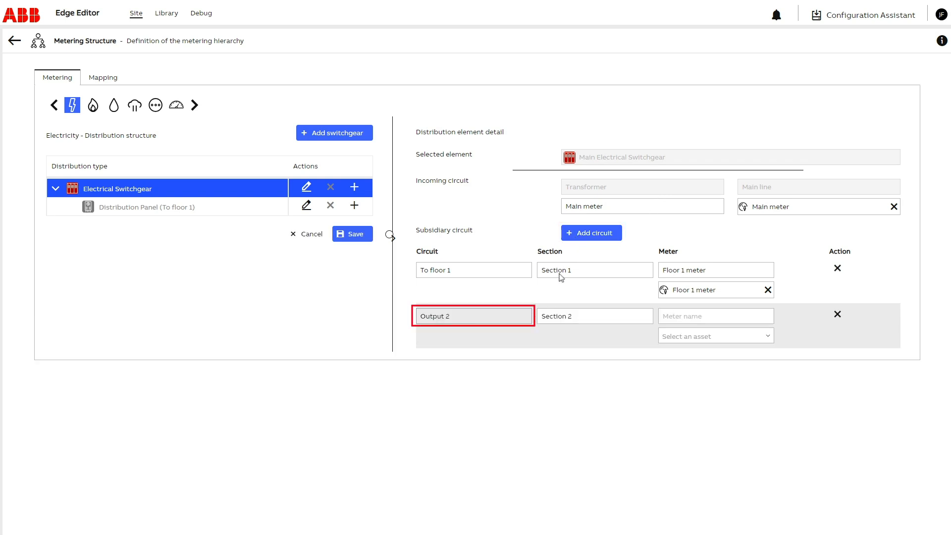
{"action": "left_click", "coordinate": [432, 317]}
{"action": "type", "text": "To floor 2"}
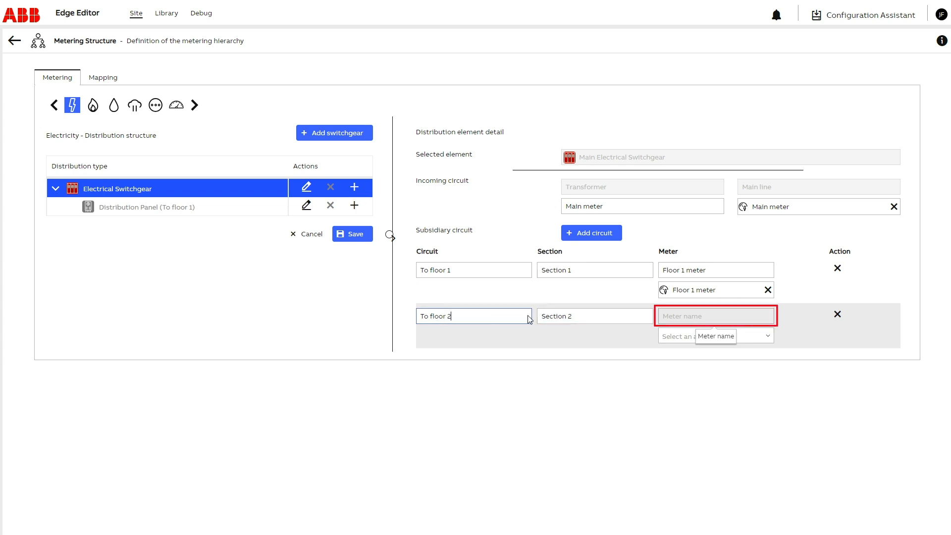
{"action": "left_click", "coordinate": [666, 317]}
{"action": "type", "text": "Floor 2 meter"}
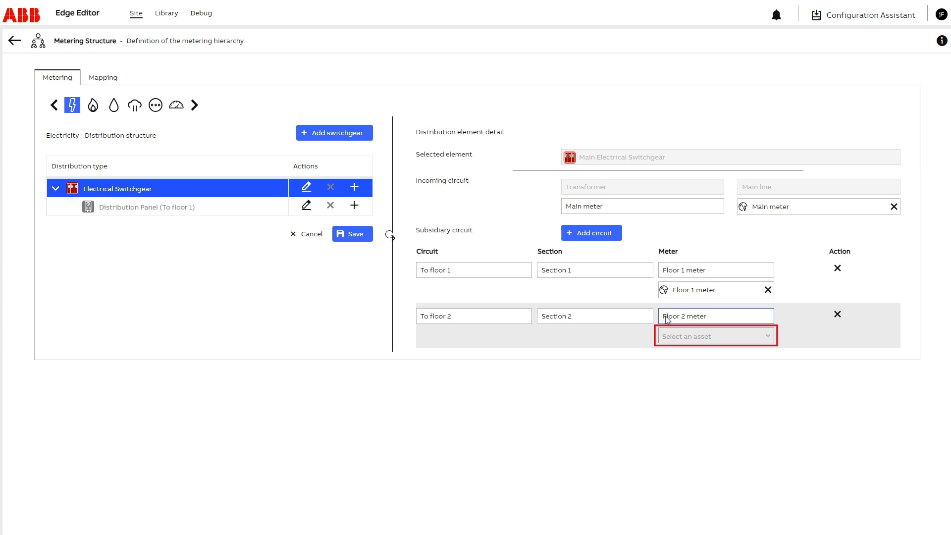
{"action": "left_click", "coordinate": [767, 339]}
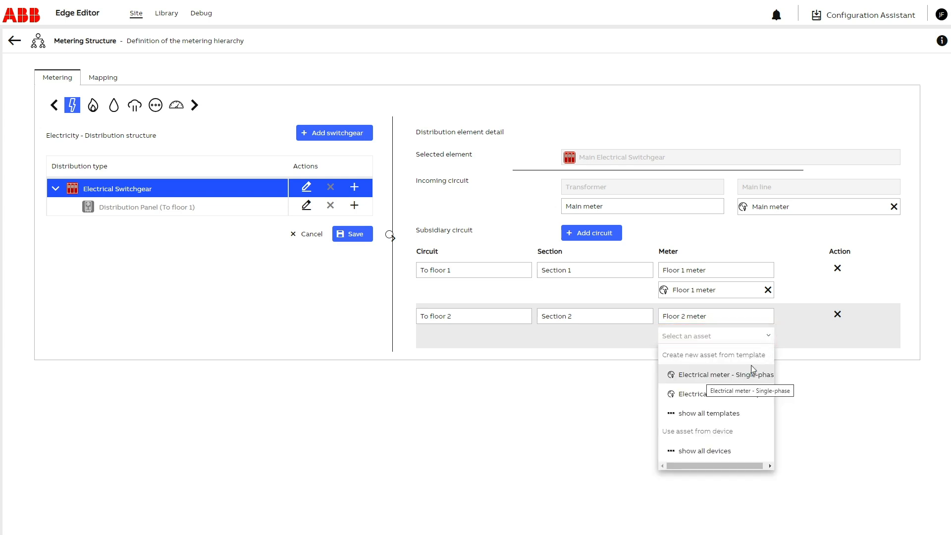
{"action": "left_click", "coordinate": [702, 376]}
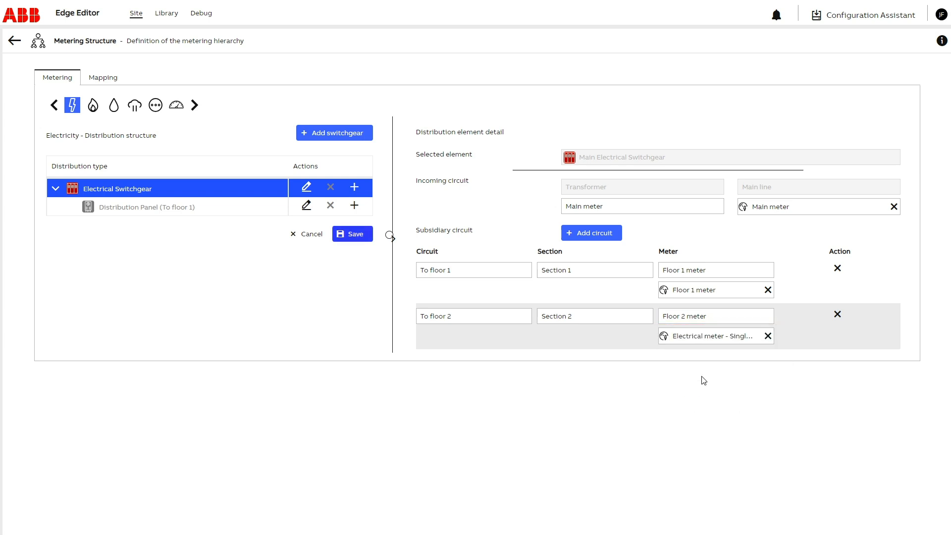
{"action": "left_click", "coordinate": [355, 235]}
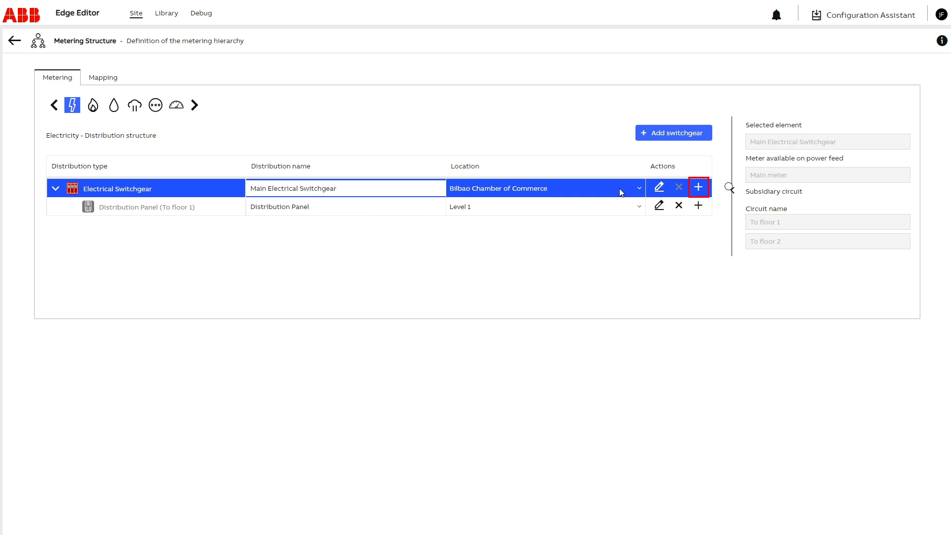
Step: Add a Distribution Panel under the main electrical switchgear, fed by circuit To floor 2 and located on Level 2
{"action": "left_click", "coordinate": [699, 188]}
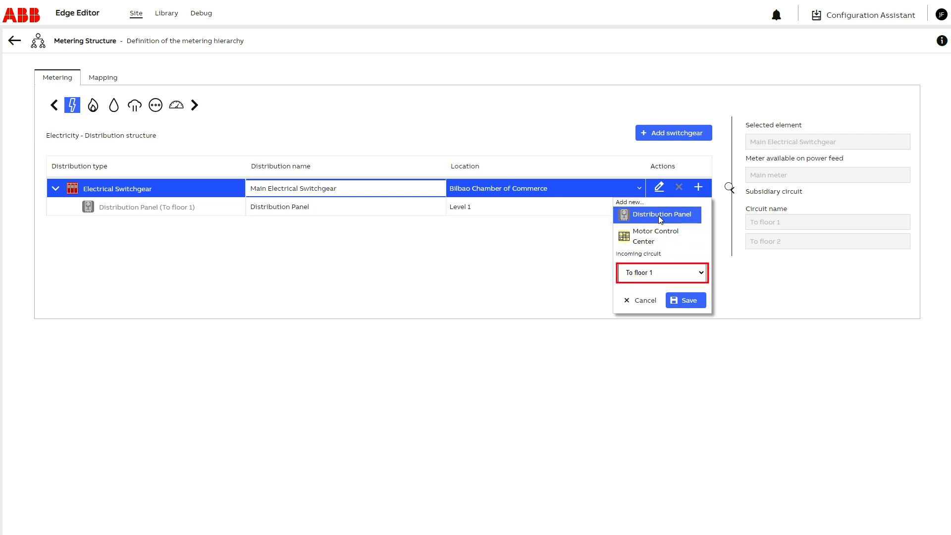
{"action": "left_click", "coordinate": [702, 276]}
{"action": "left_click", "coordinate": [676, 294]}
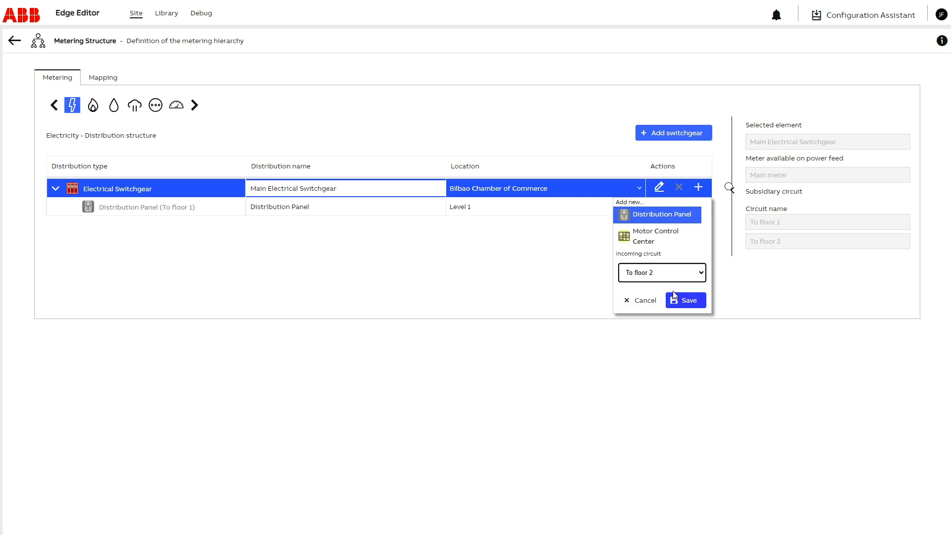
{"action": "left_click", "coordinate": [685, 302]}
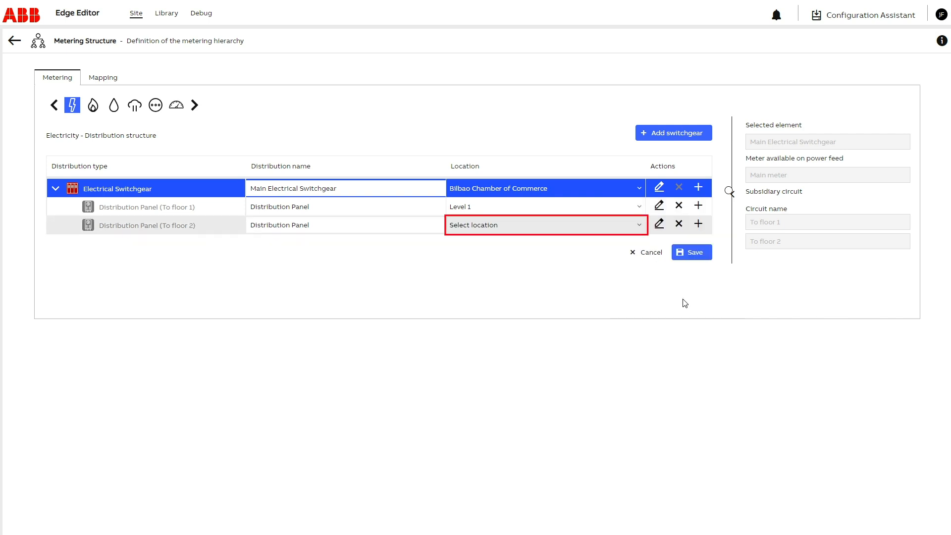
{"action": "left_click", "coordinate": [640, 226]}
{"action": "left_click", "coordinate": [457, 247]}
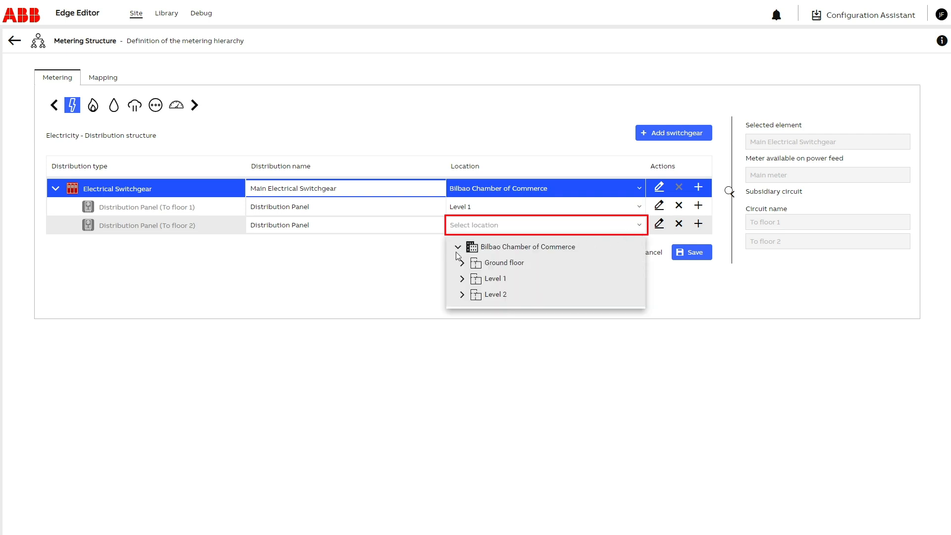
{"action": "left_click", "coordinate": [492, 295]}
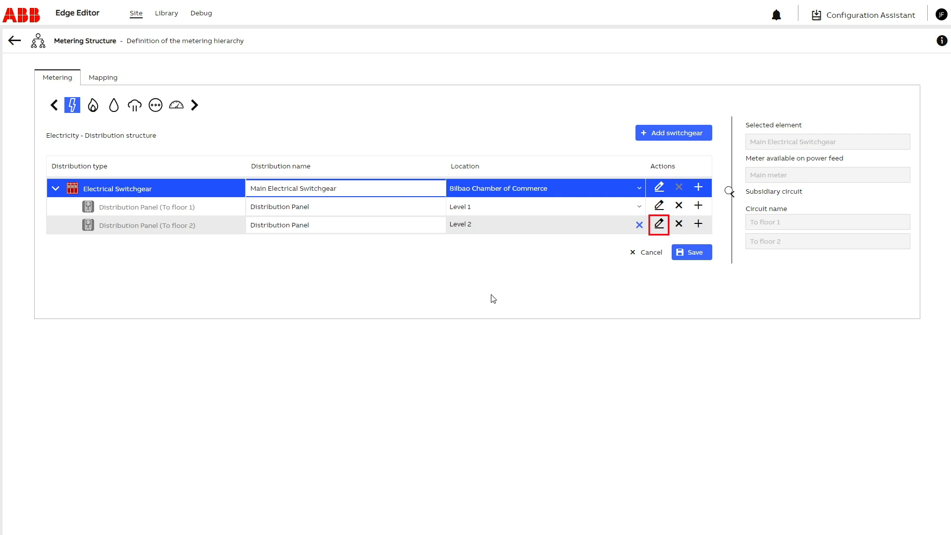
Step: Give the To floor 2 panel circuits "Floor 2 lights meter" and "Floor 2 blinds meter" with same-named single-phase electrical meters, and save
{"action": "left_click", "coordinate": [659, 224]}
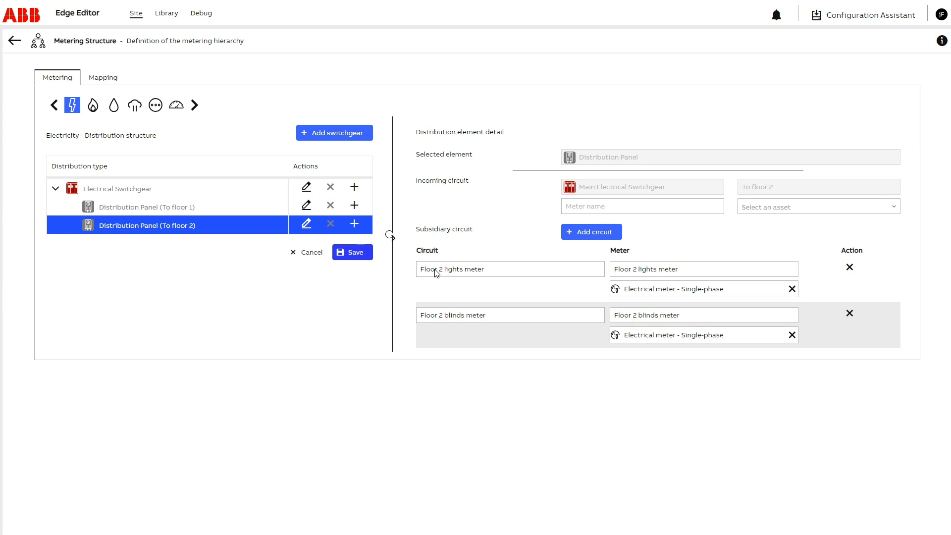
{"action": "left_click", "coordinate": [352, 259]}
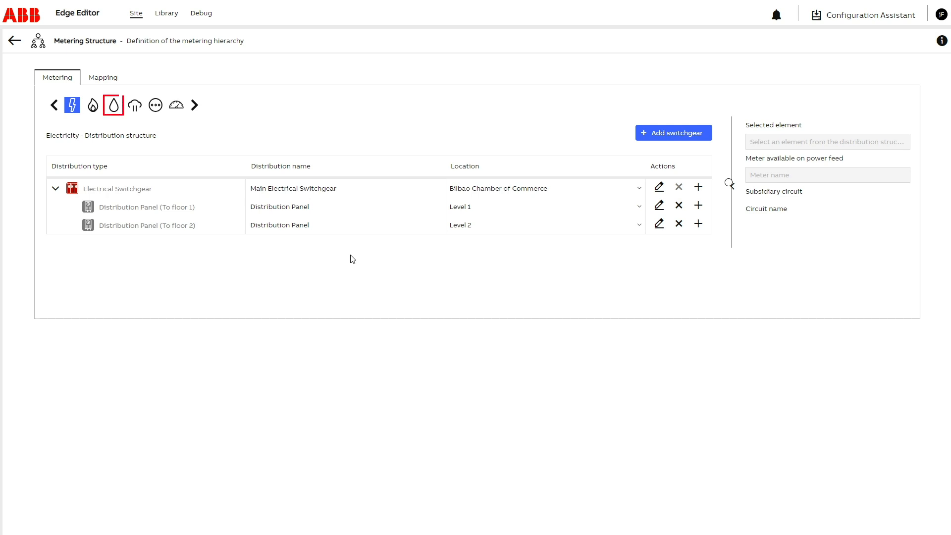
Step: Add a submeter under the main water meter from the Water meter template, named "Floor 2 water meter", located on Level 2, and save
{"action": "left_click", "coordinate": [114, 106]}
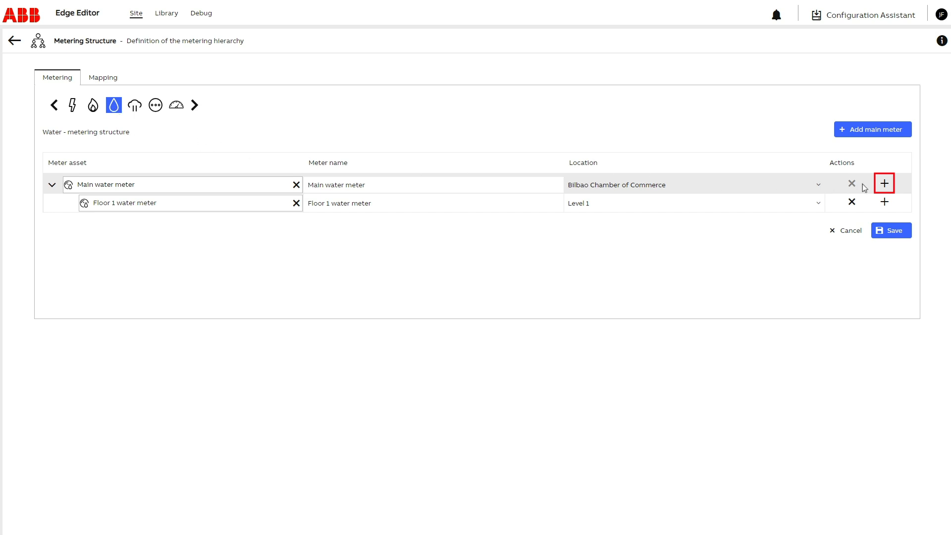
{"action": "left_click", "coordinate": [885, 184]}
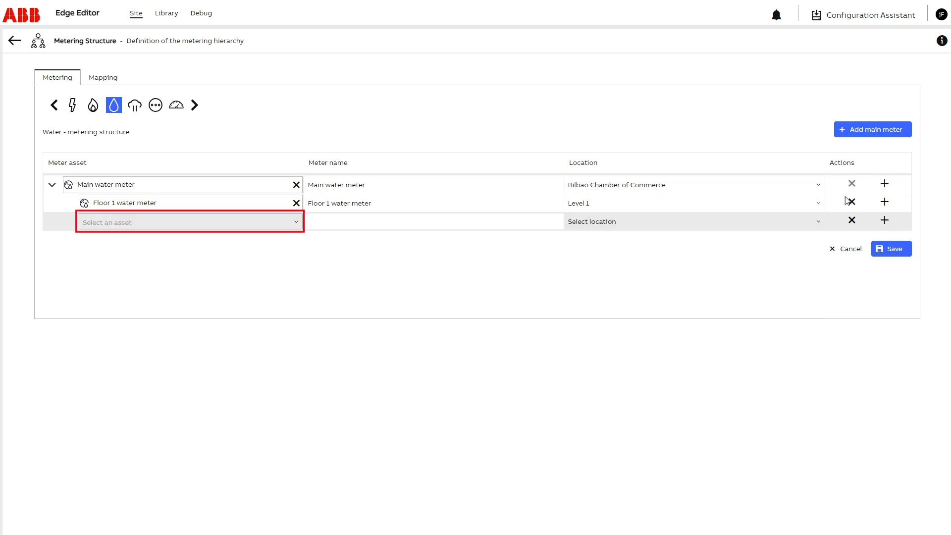
{"action": "left_click", "coordinate": [299, 223]}
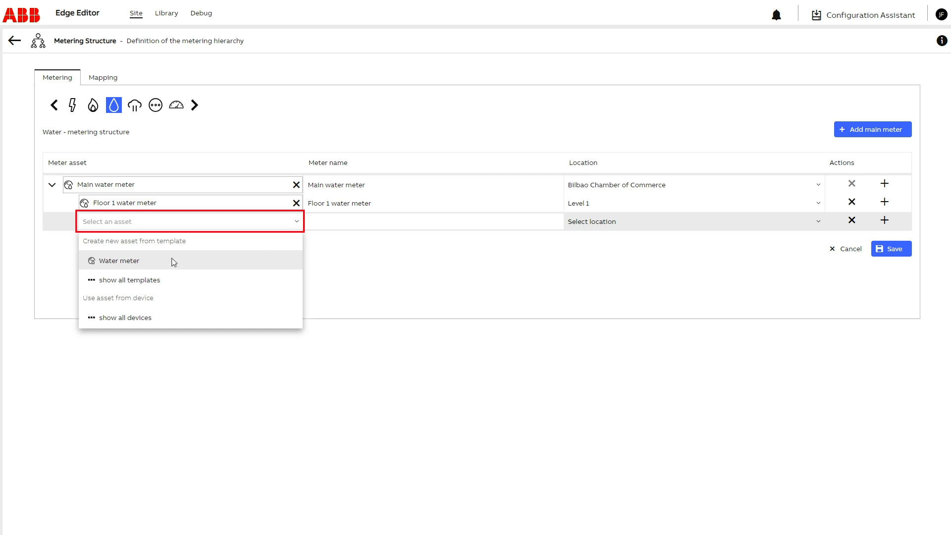
{"action": "left_click", "coordinate": [112, 262]}
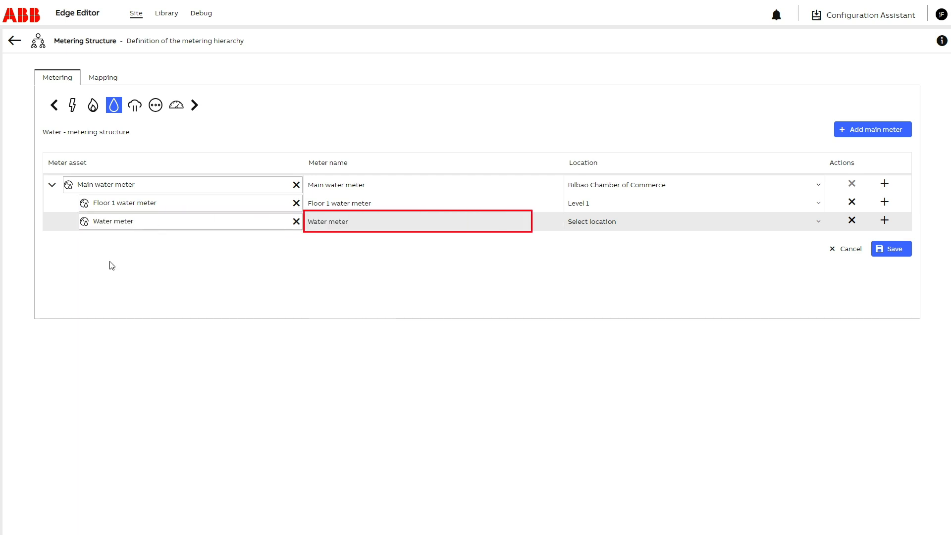
{"action": "left_click", "coordinate": [315, 221]}
{"action": "type", "text": "Floor 2 water meter"}
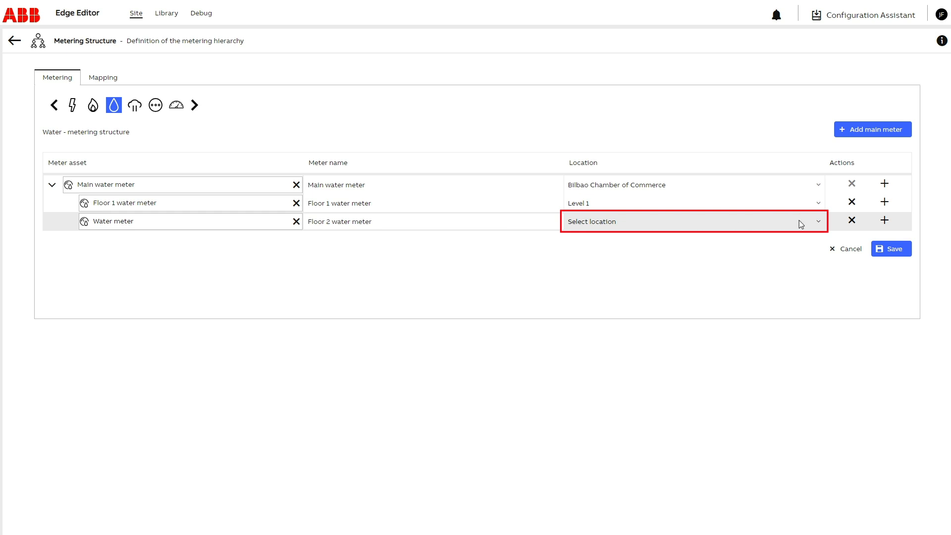
{"action": "left_click", "coordinate": [819, 222]}
{"action": "left_click", "coordinate": [576, 243]}
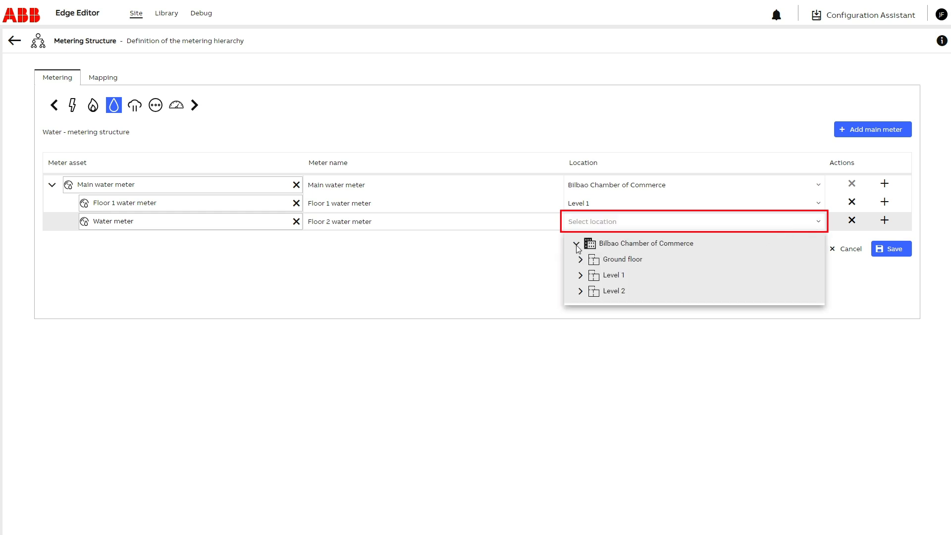
{"action": "left_click", "coordinate": [614, 292]}
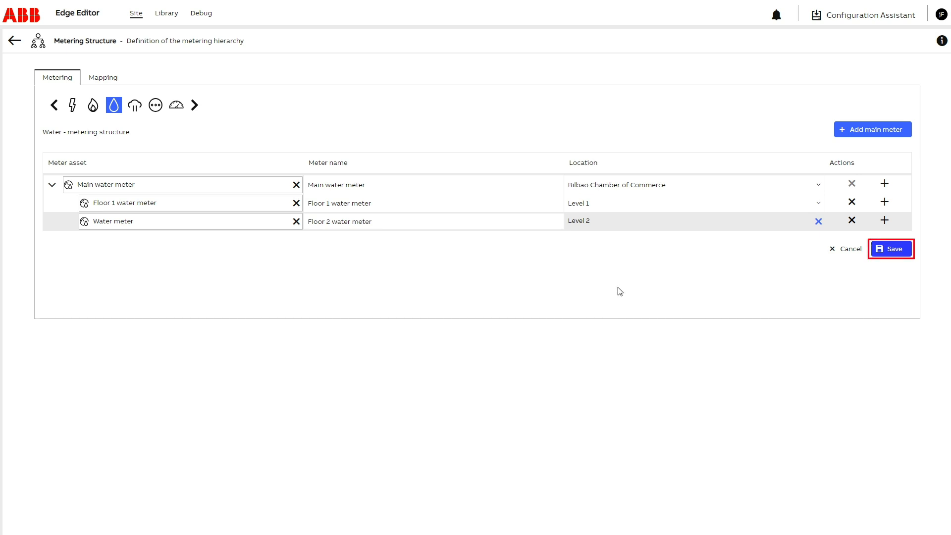
{"action": "left_click", "coordinate": [892, 252]}
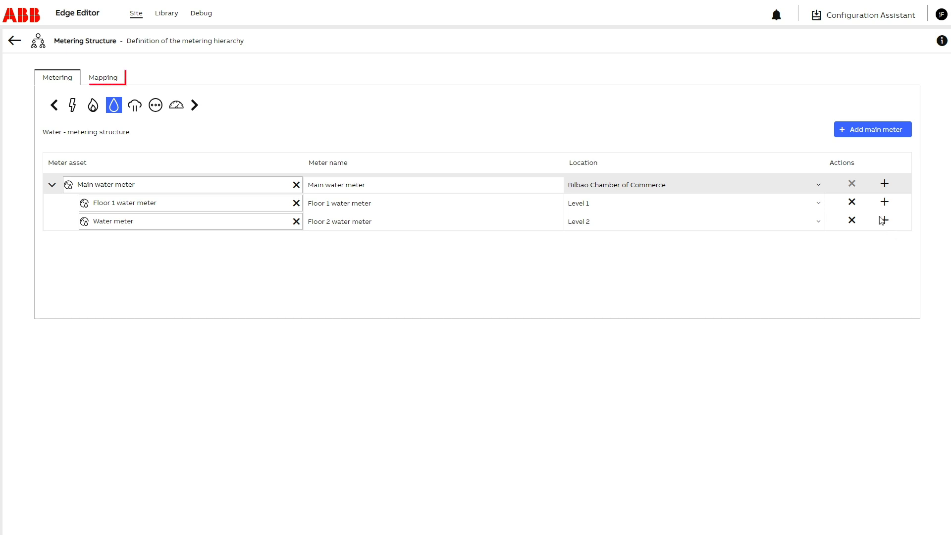
Step: Open the point mapping of the electricity structure's Floor 2 meter for editing and expand its feedback points
{"action": "left_click", "coordinate": [106, 81]}
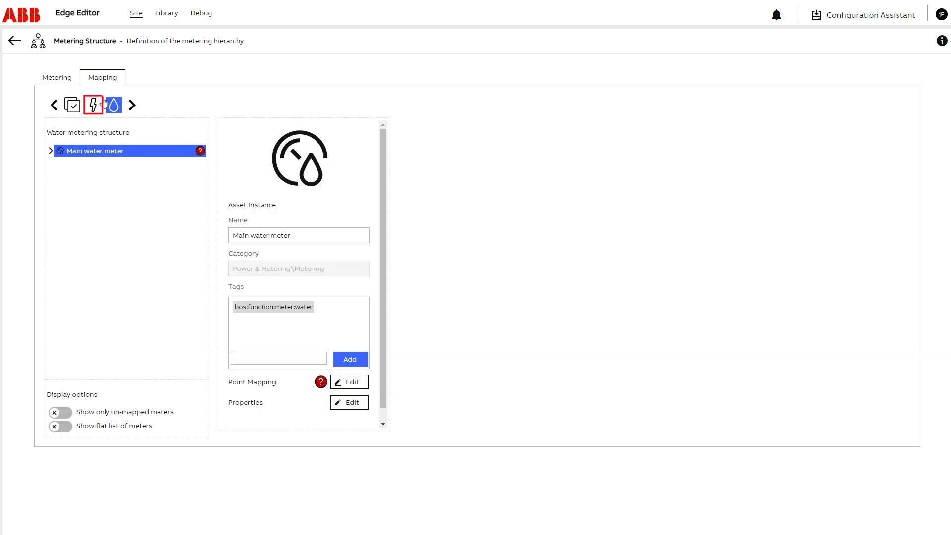
{"action": "left_click", "coordinate": [93, 106]}
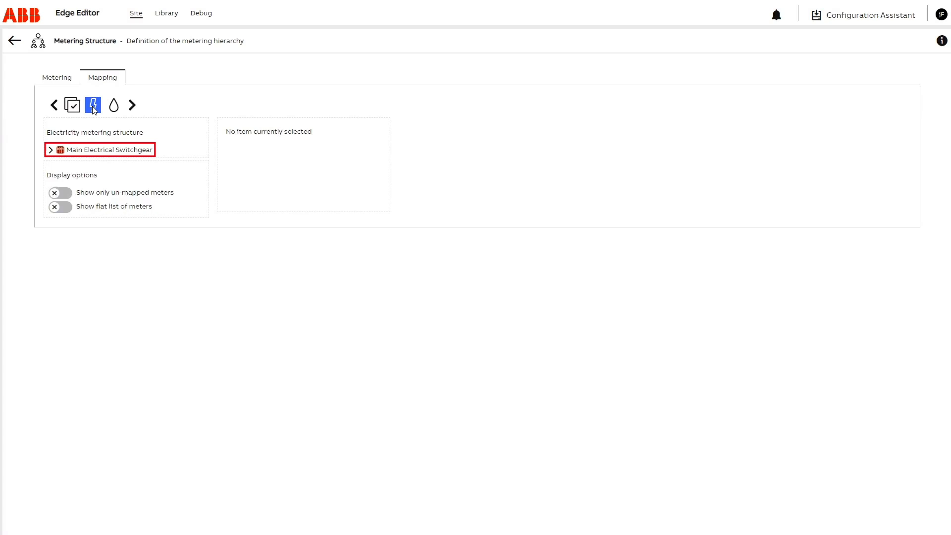
{"action": "left_click", "coordinate": [50, 151]}
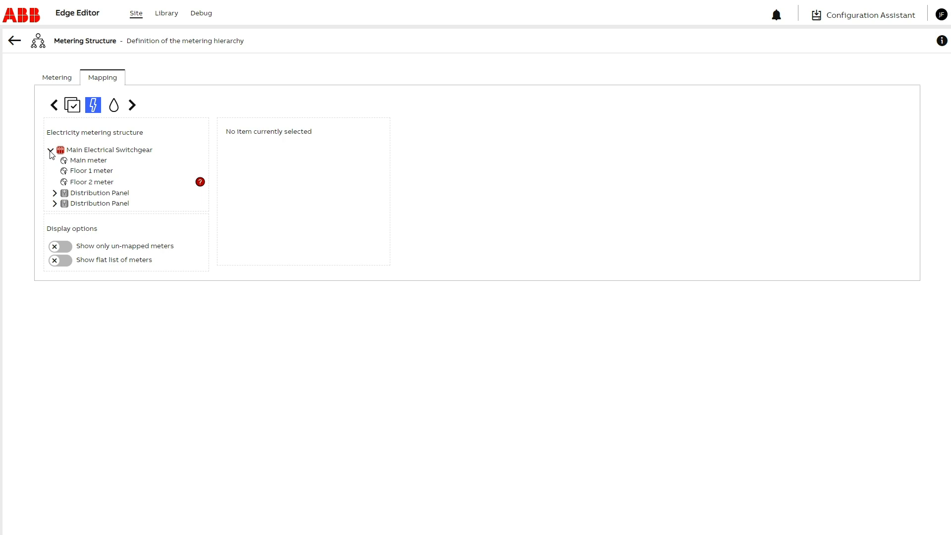
{"action": "left_click", "coordinate": [110, 184]}
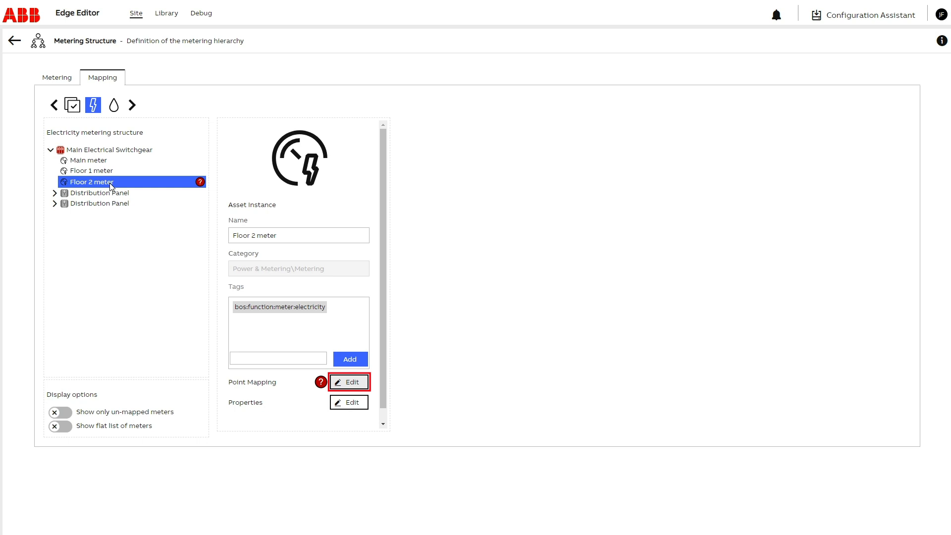
{"action": "left_click", "coordinate": [349, 384]}
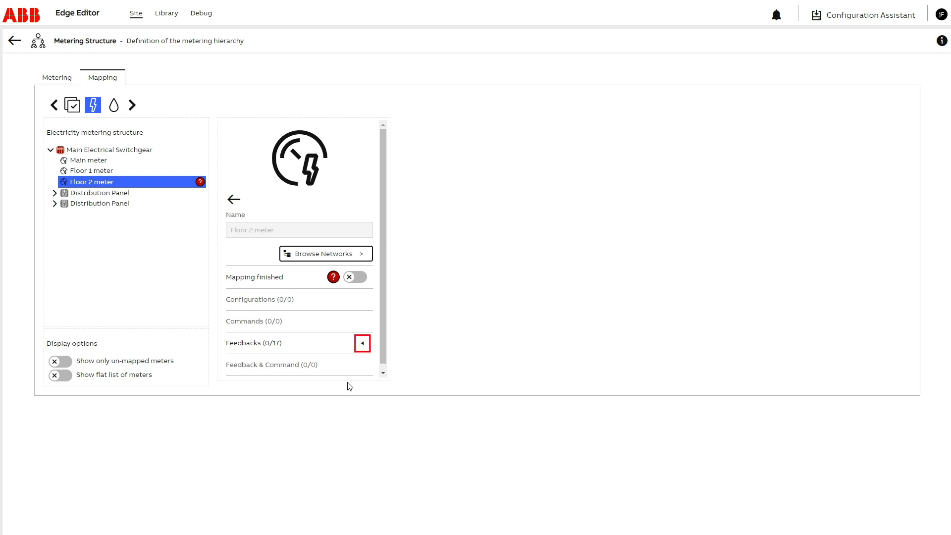
{"action": "left_click", "coordinate": [363, 345]}
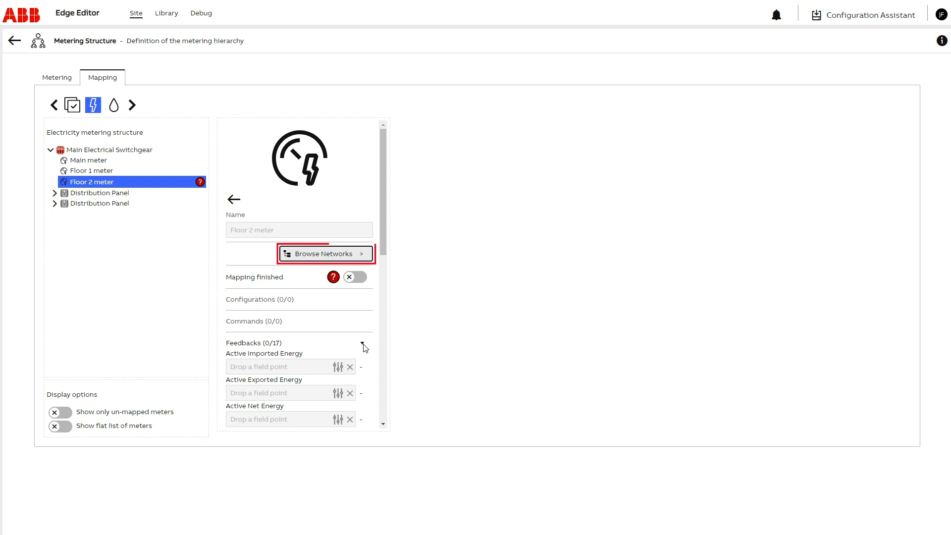
Step: Map Active Imported Energy L1 from Modbus device B24 212-100 #1 to the meter's Active Imported Energy feedback, and save the link
{"action": "left_click", "coordinate": [363, 256]}
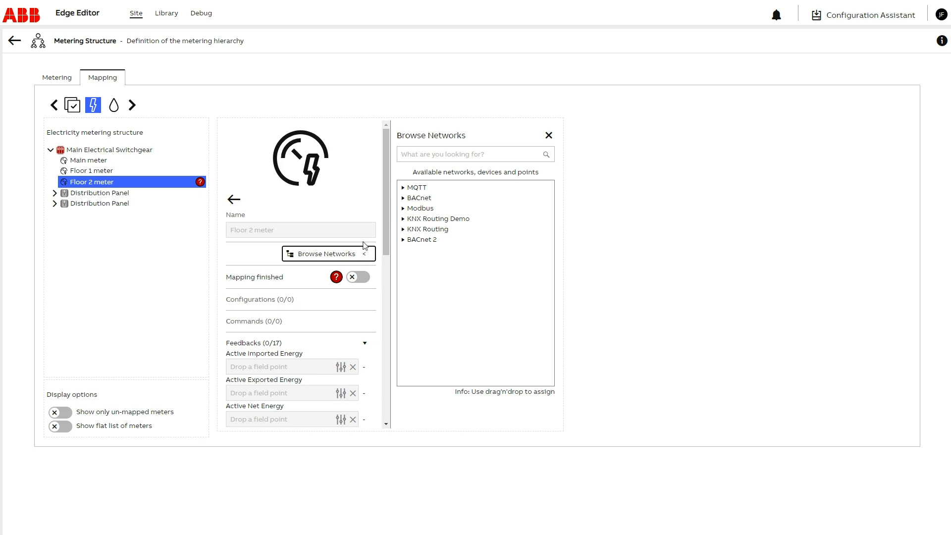
{"action": "left_click", "coordinate": [403, 209]}
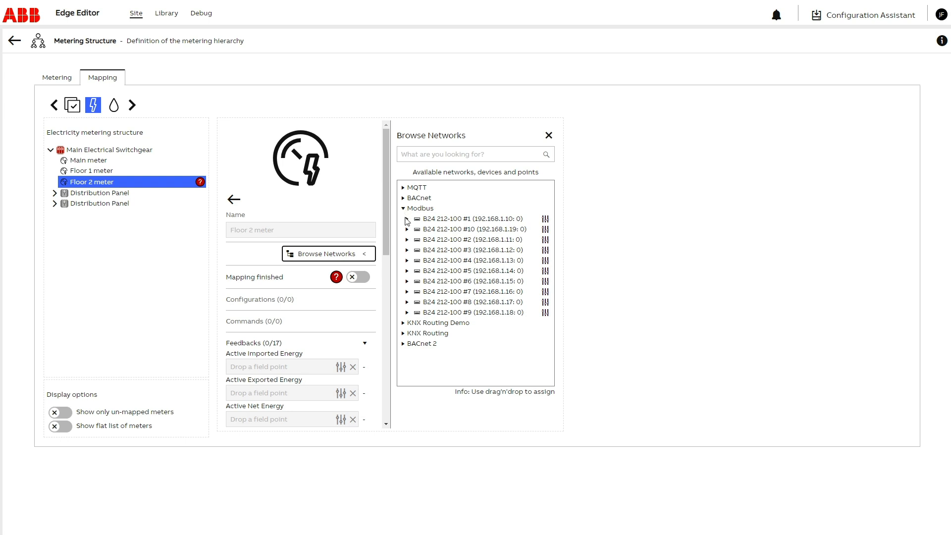
{"action": "left_click", "coordinate": [407, 219]}
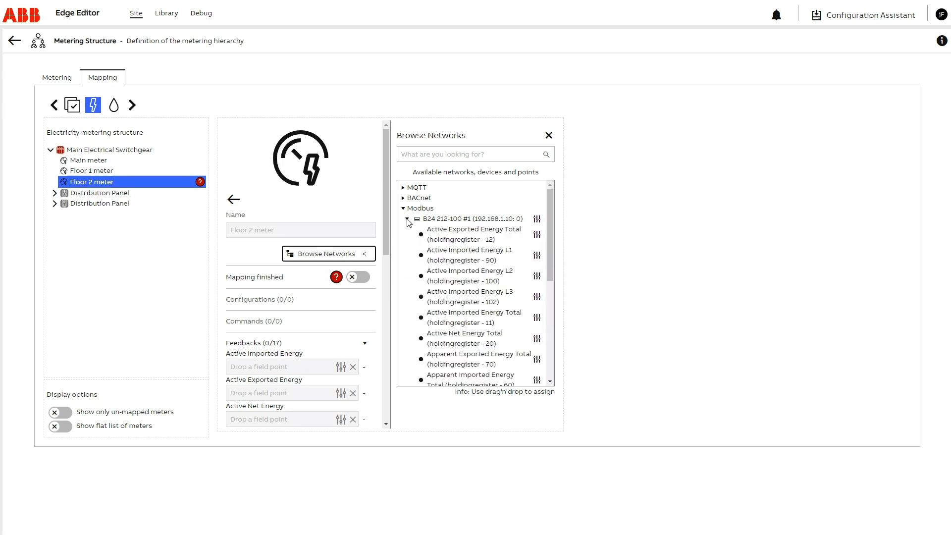
{"action": "left_click_drag", "start_coordinate": [481, 254], "coordinate": [339, 371]}
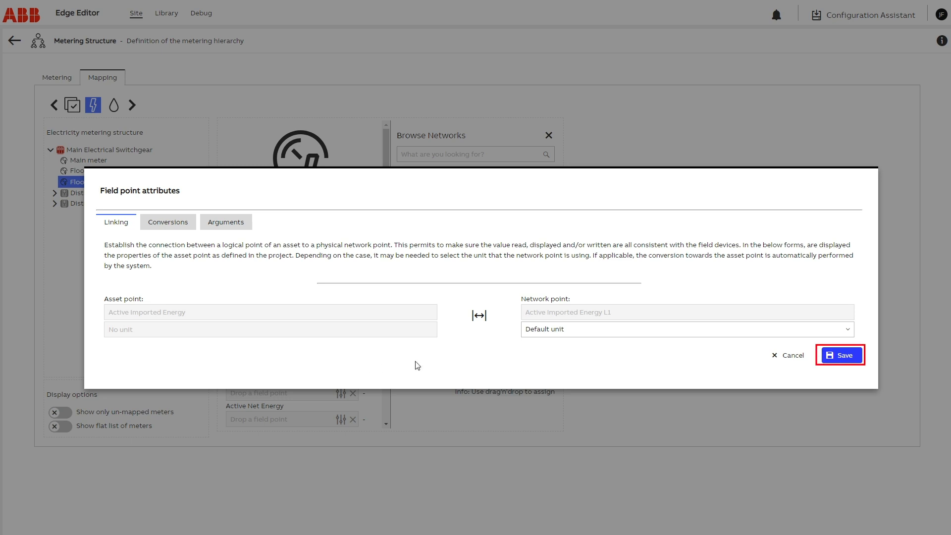
{"action": "left_click", "coordinate": [837, 359]}
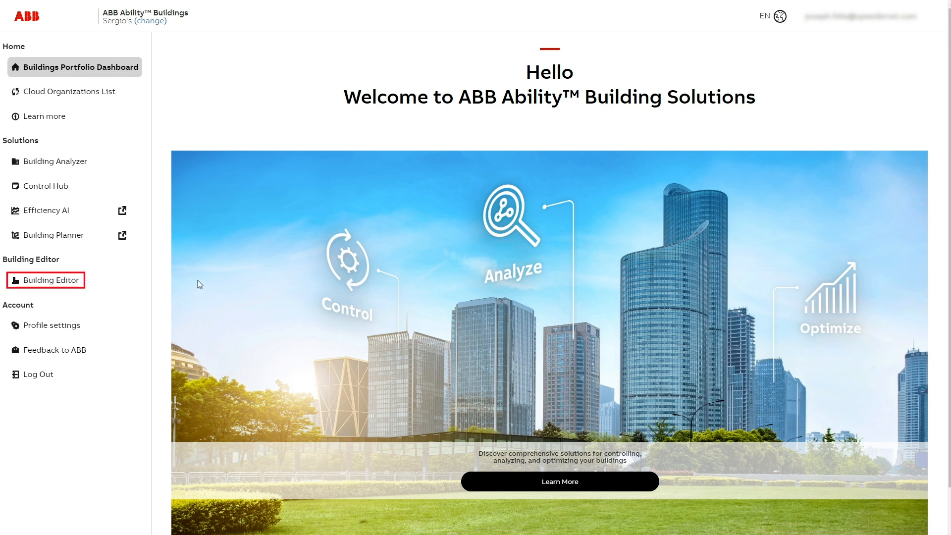
Step: In ABB Ability Building Solutions, open the Building Editor's Building Analyzer configuration and select the Energy Management Tree's root node
{"action": "left_click", "coordinate": [41, 281]}
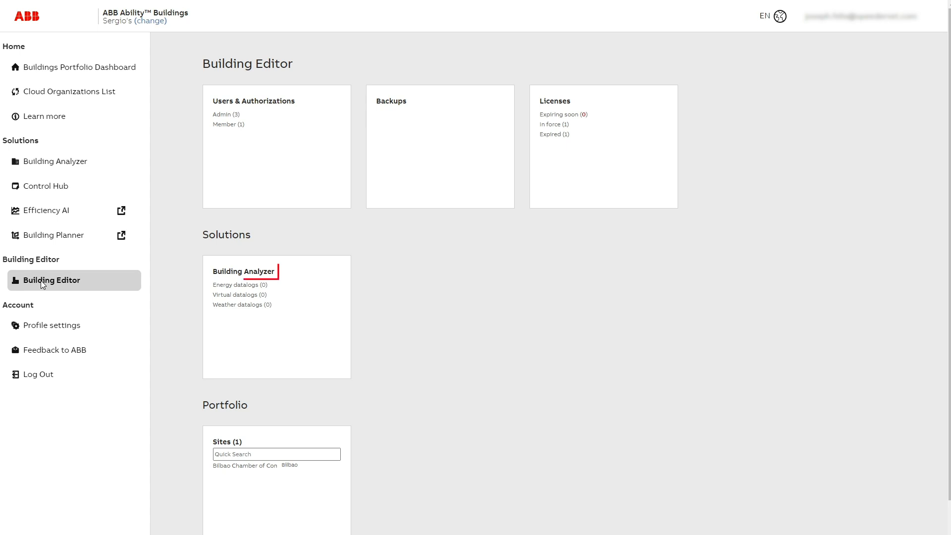
{"action": "left_click", "coordinate": [246, 272]}
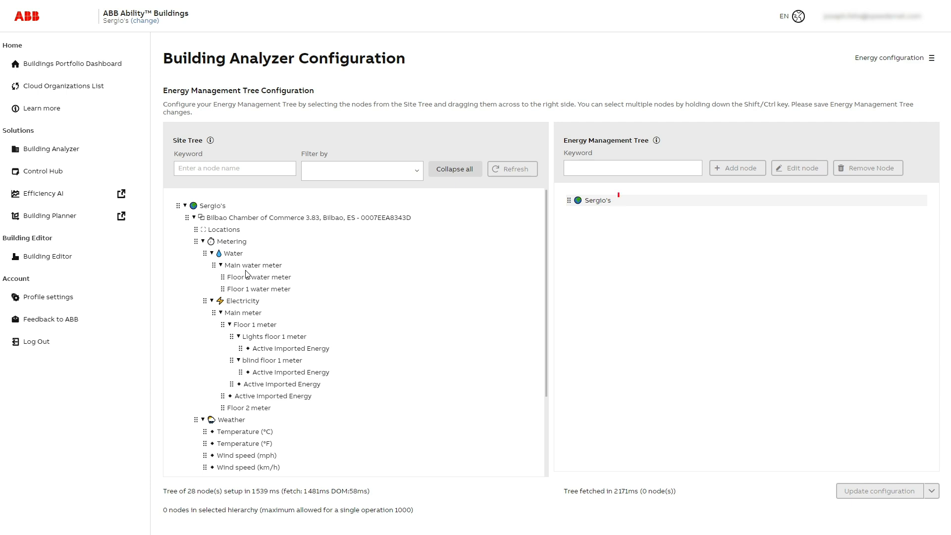
{"action": "left_click", "coordinate": [589, 204]}
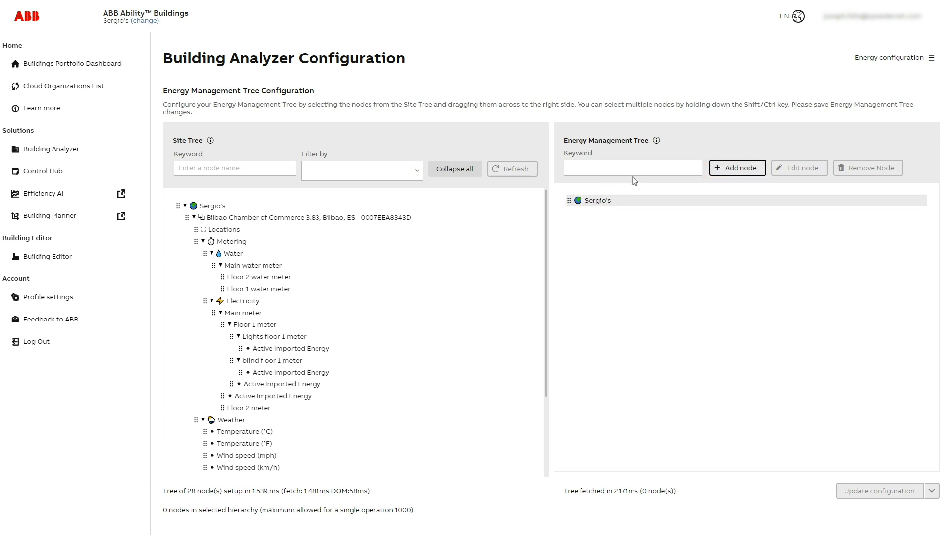
Step: Add an "Electricity" node under the Energy Management Tree's root and place the Main meter's Active Imported Energy beneath it
{"action": "left_click", "coordinate": [718, 171]}
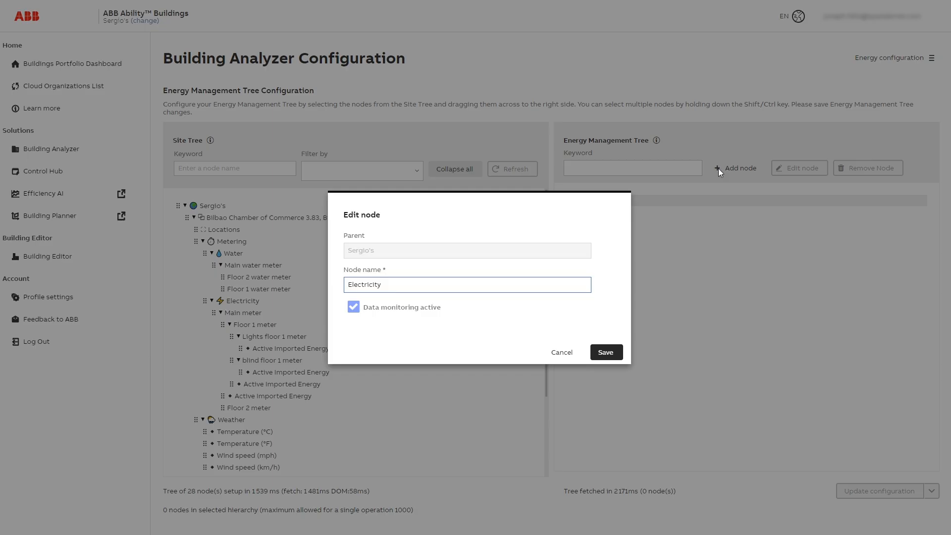
{"action": "left_click", "coordinate": [609, 353]}
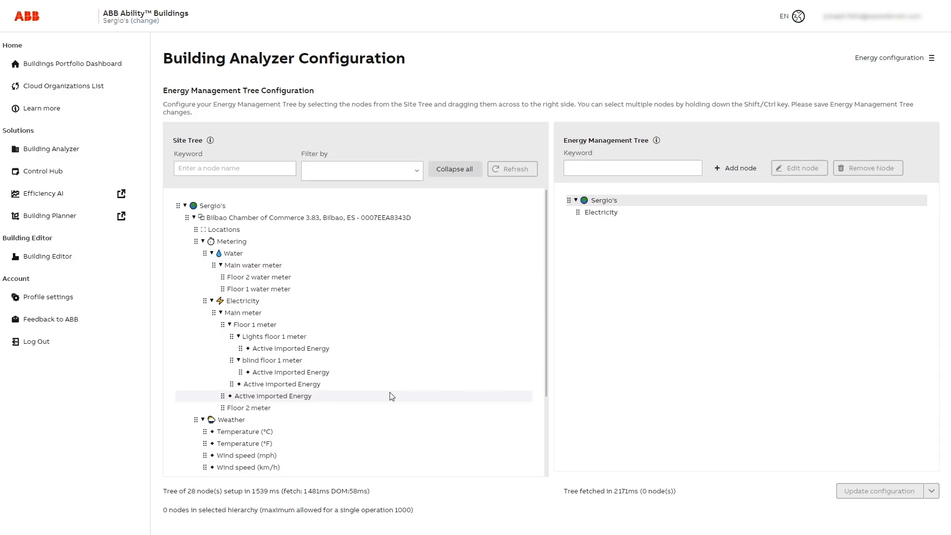
{"action": "left_click_drag", "start_coordinate": [271, 402], "coordinate": [609, 214]}
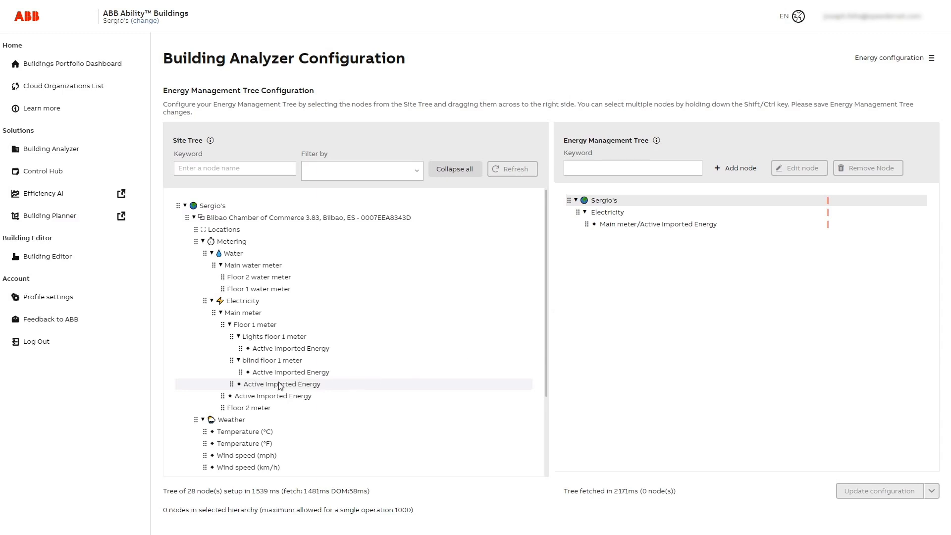
Step: Place Floor 1 meter's Active Imported Energy under Electricity, and nest the Lights floor 1 and blind floor 1 meters' Active Imported Energy beneath it
{"action": "left_click_drag", "start_coordinate": [260, 385], "coordinate": [609, 213]}
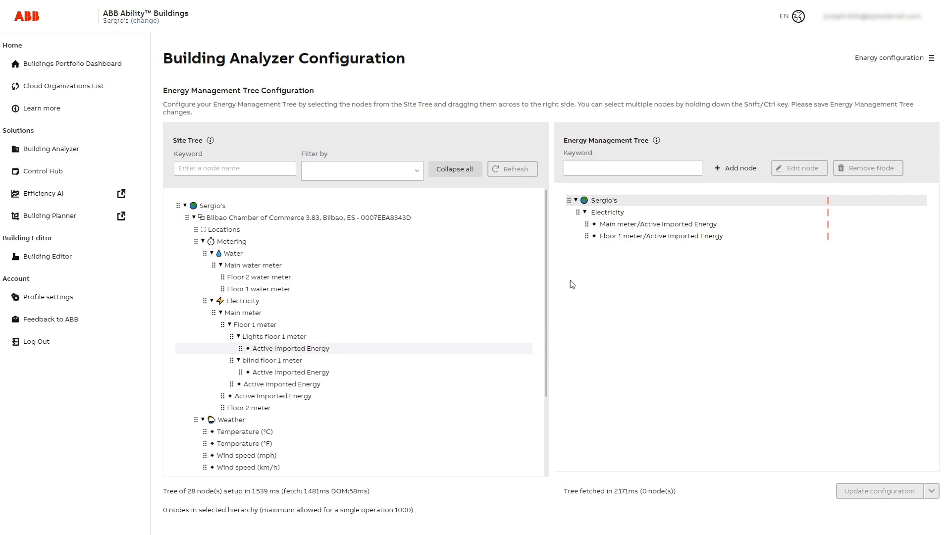
{"action": "left_click_drag", "start_coordinate": [268, 352], "coordinate": [612, 242]}
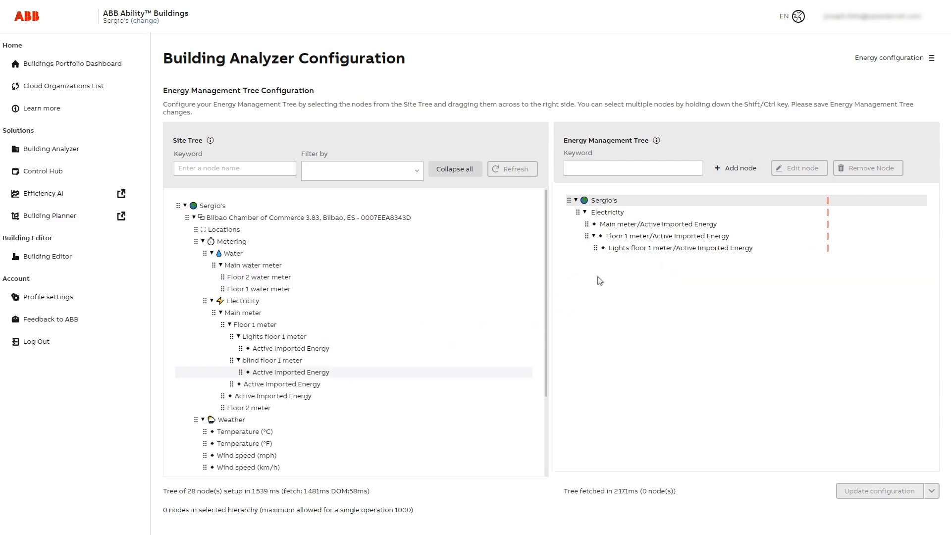
{"action": "left_click_drag", "start_coordinate": [287, 373], "coordinate": [623, 239]}
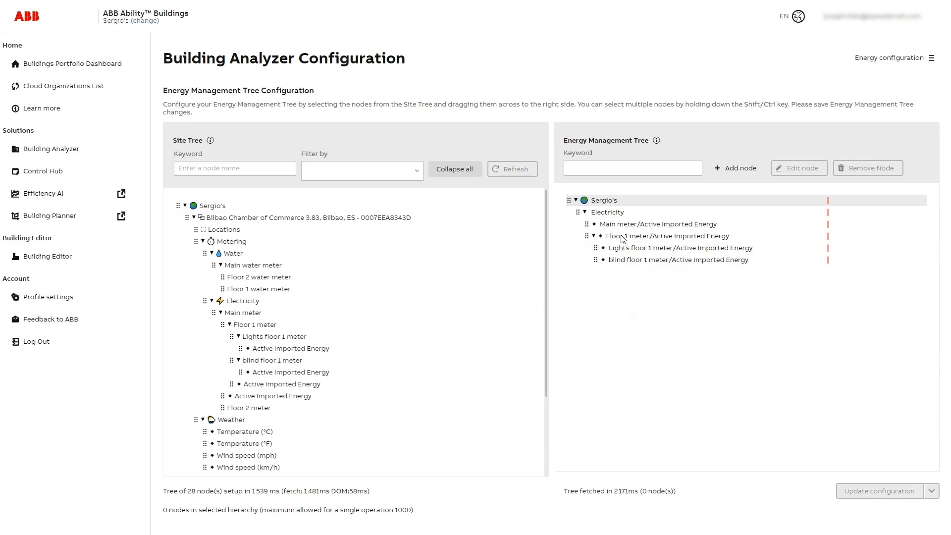